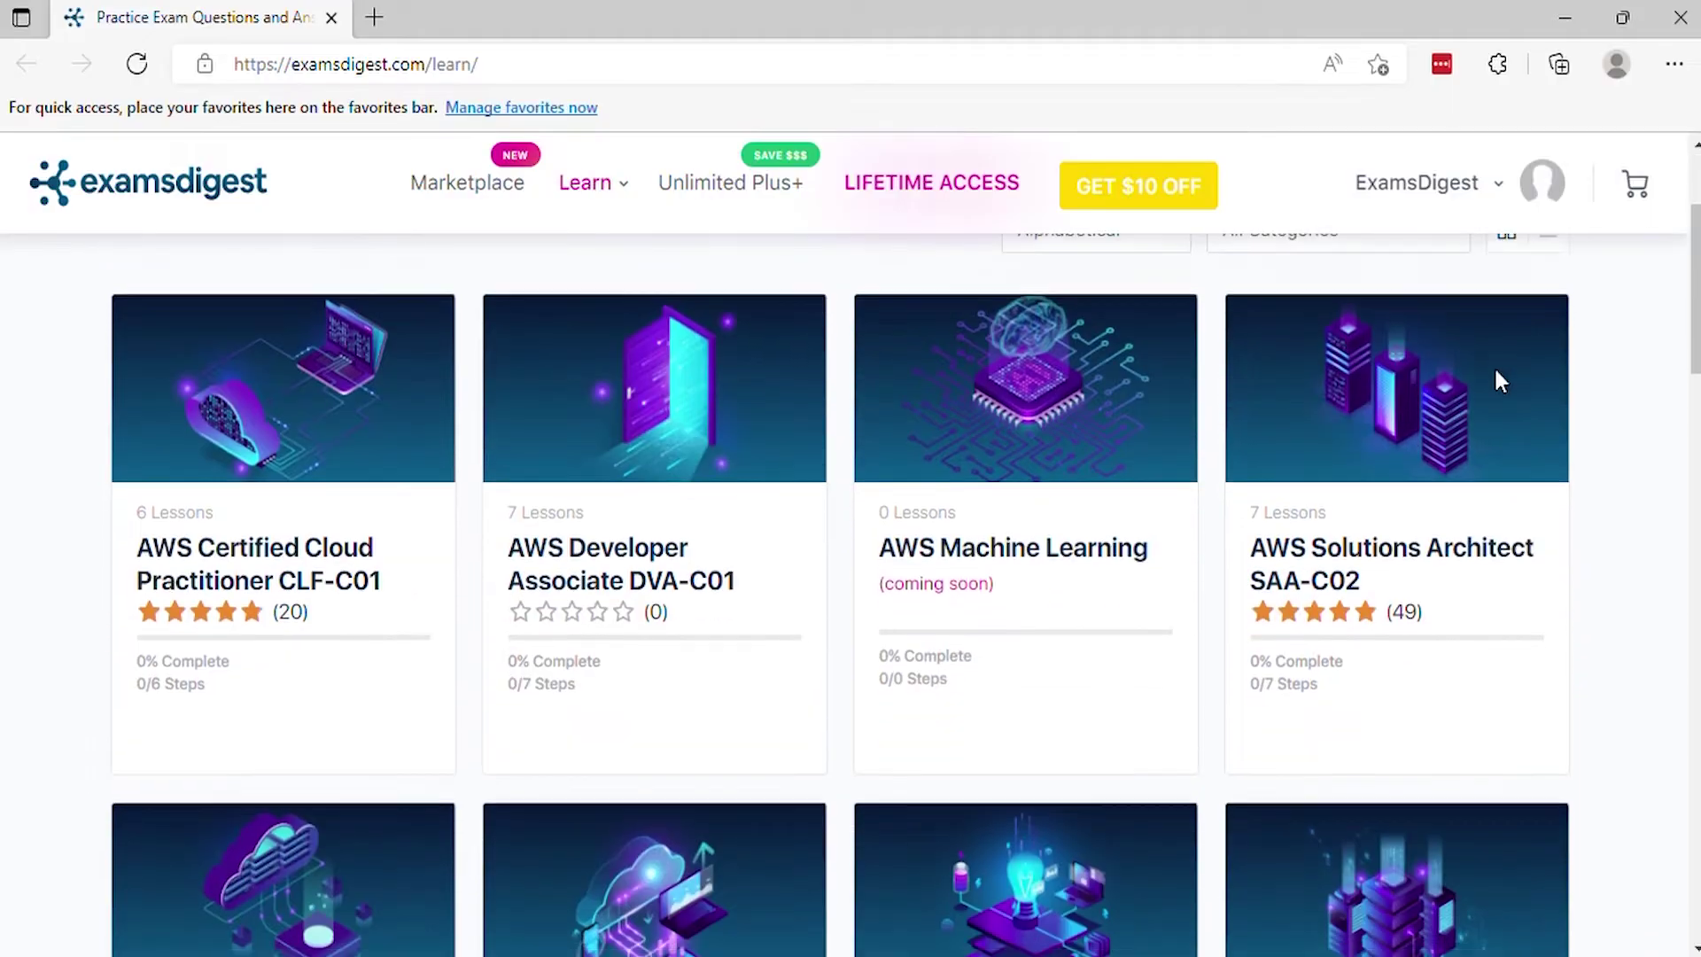
scroll(1496, 382, down, 3)
scroll(1495, 382, down, 3)
scroll(1496, 382, down, 1)
scroll(1496, 382, down, 3)
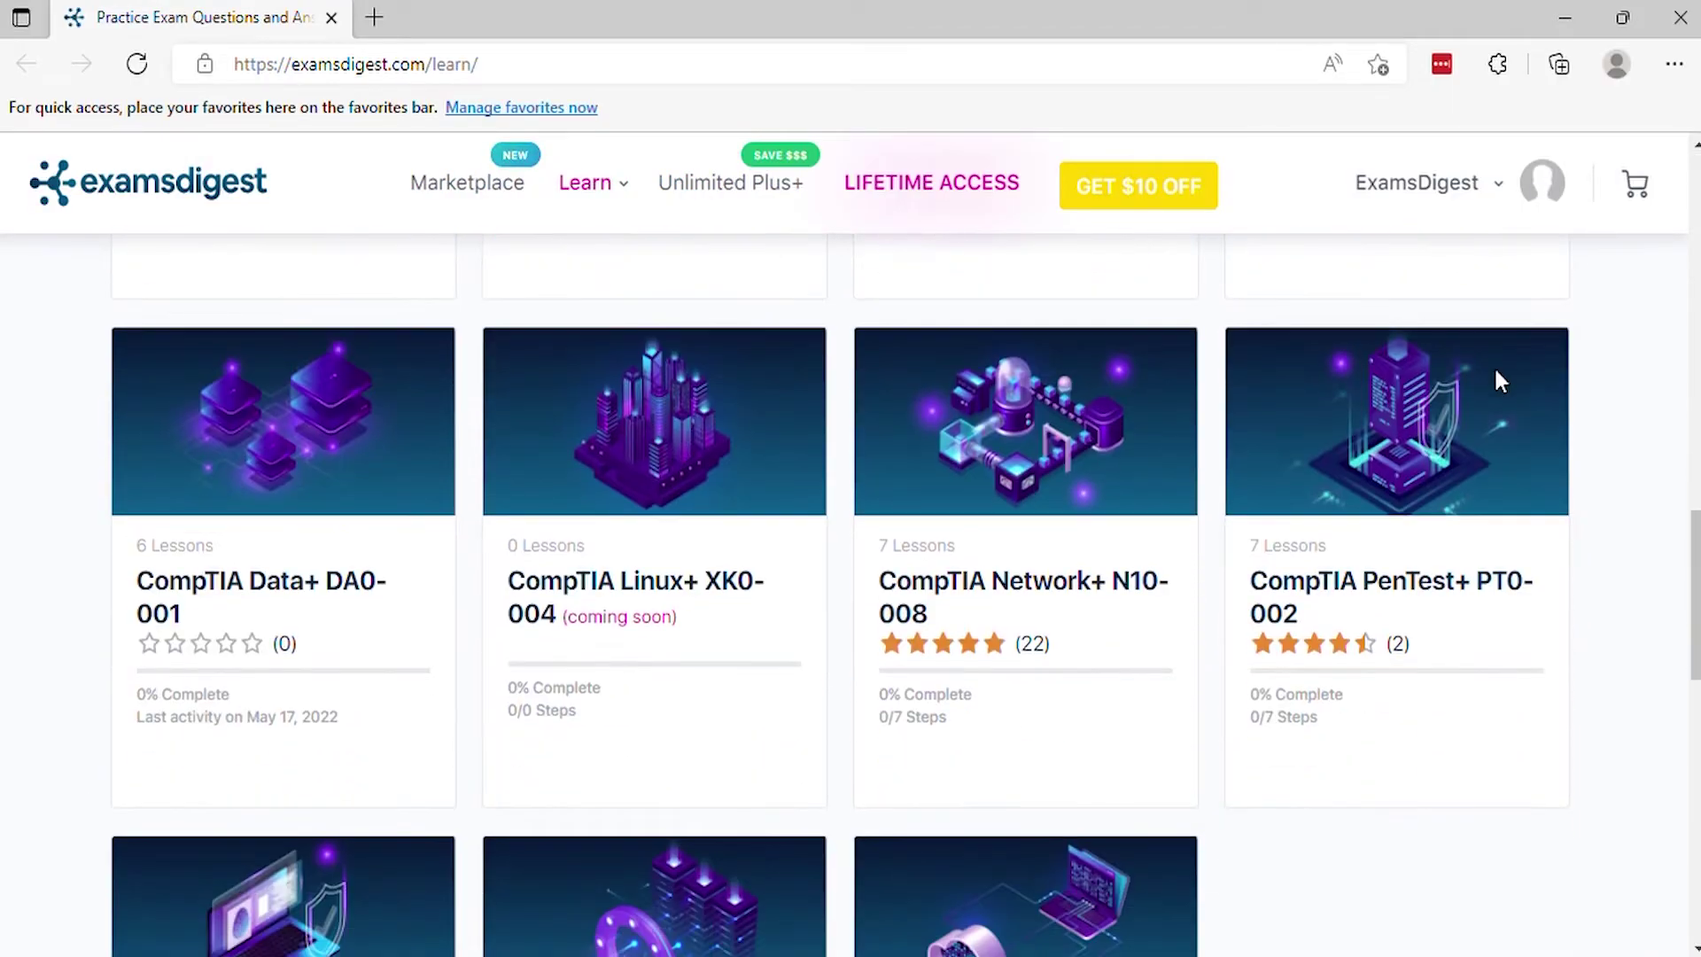
Open the CompTIA Data+ DA0-001 course page and start the course.
click(241, 606)
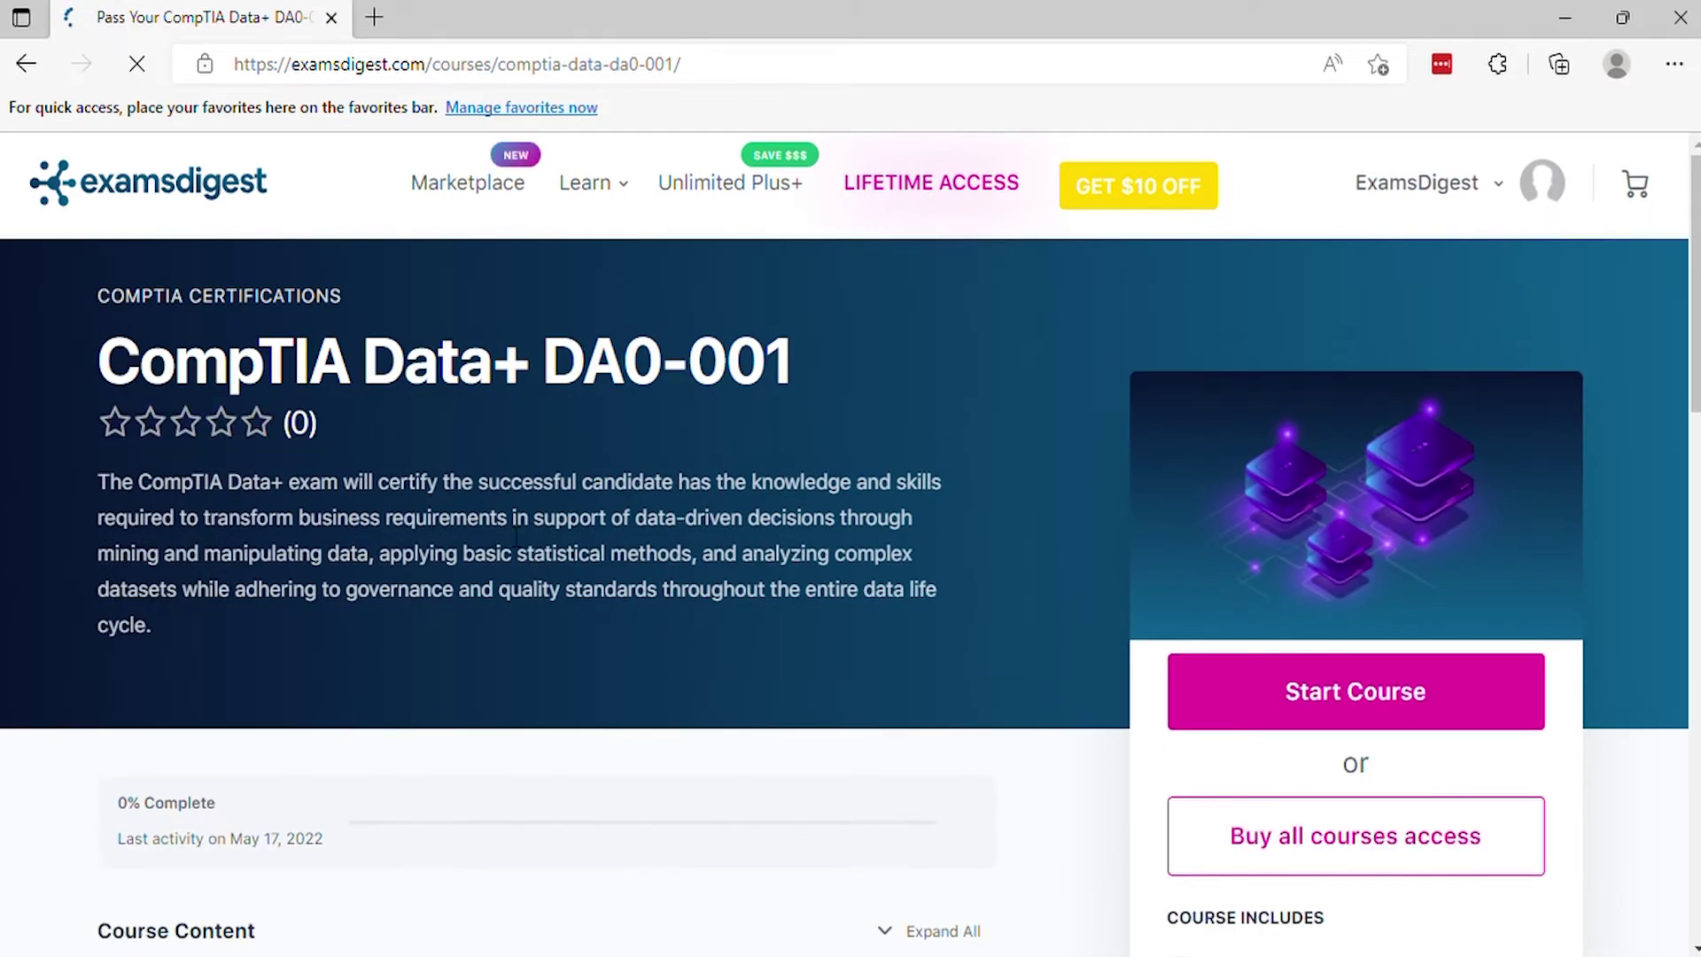
scroll(514, 537, down, 5)
scroll(514, 537, down, 4)
scroll(513, 537, up, 4)
scroll(514, 537, up, 4)
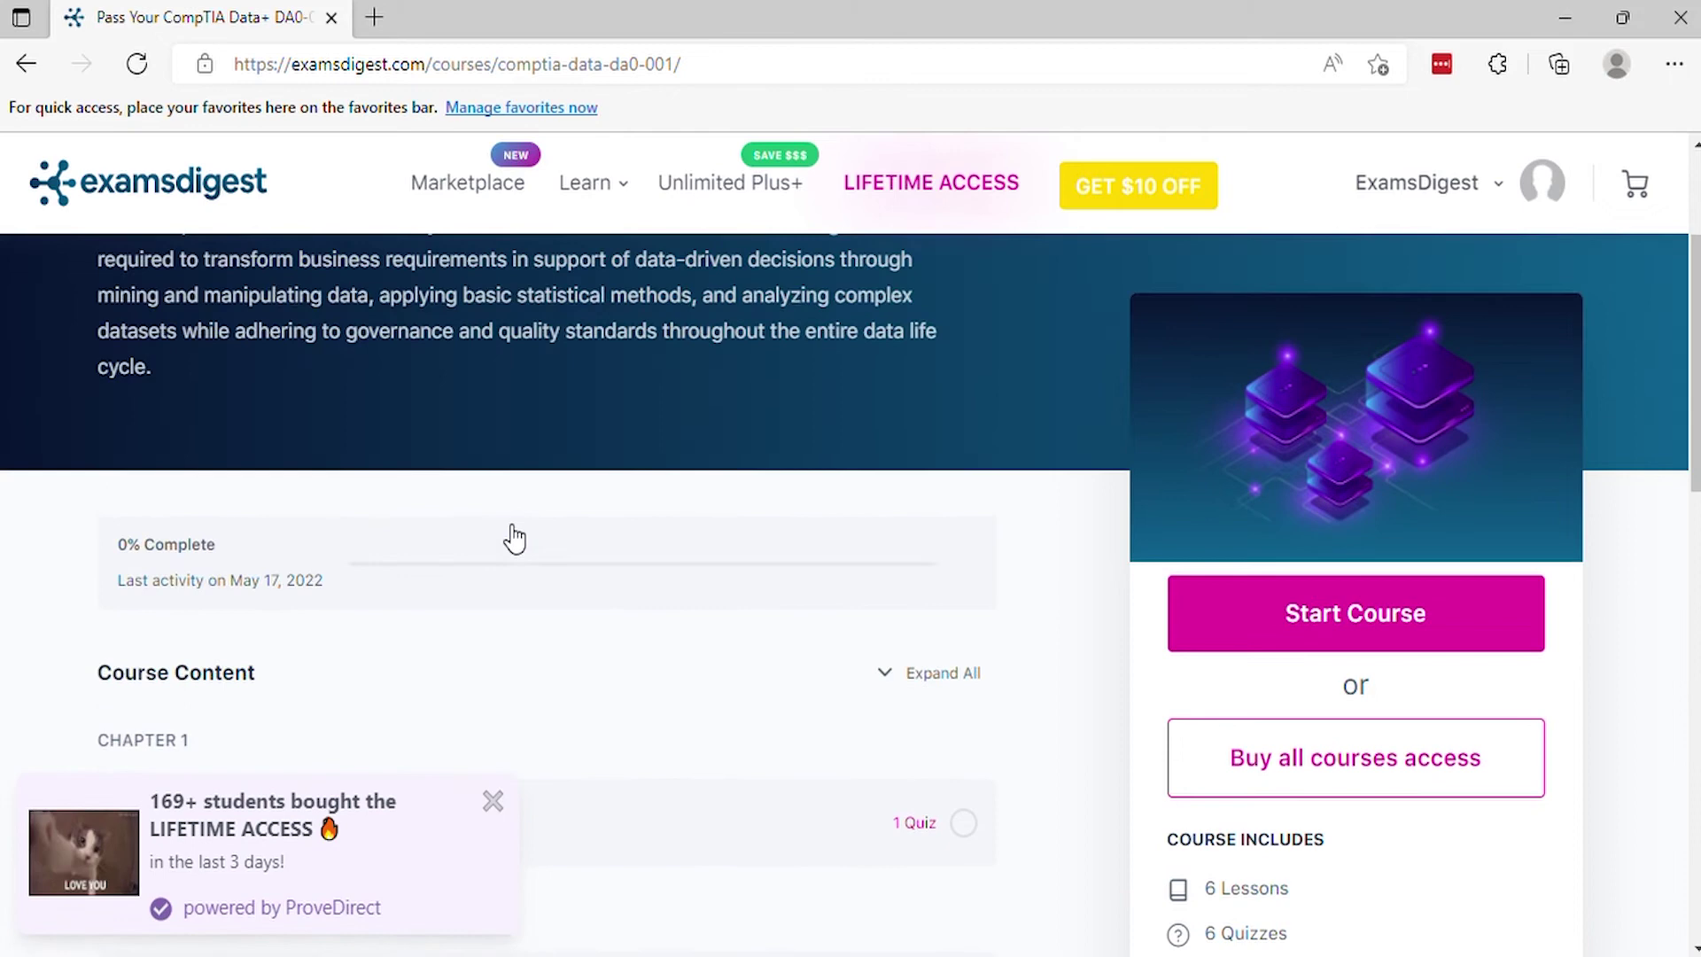
click(1250, 636)
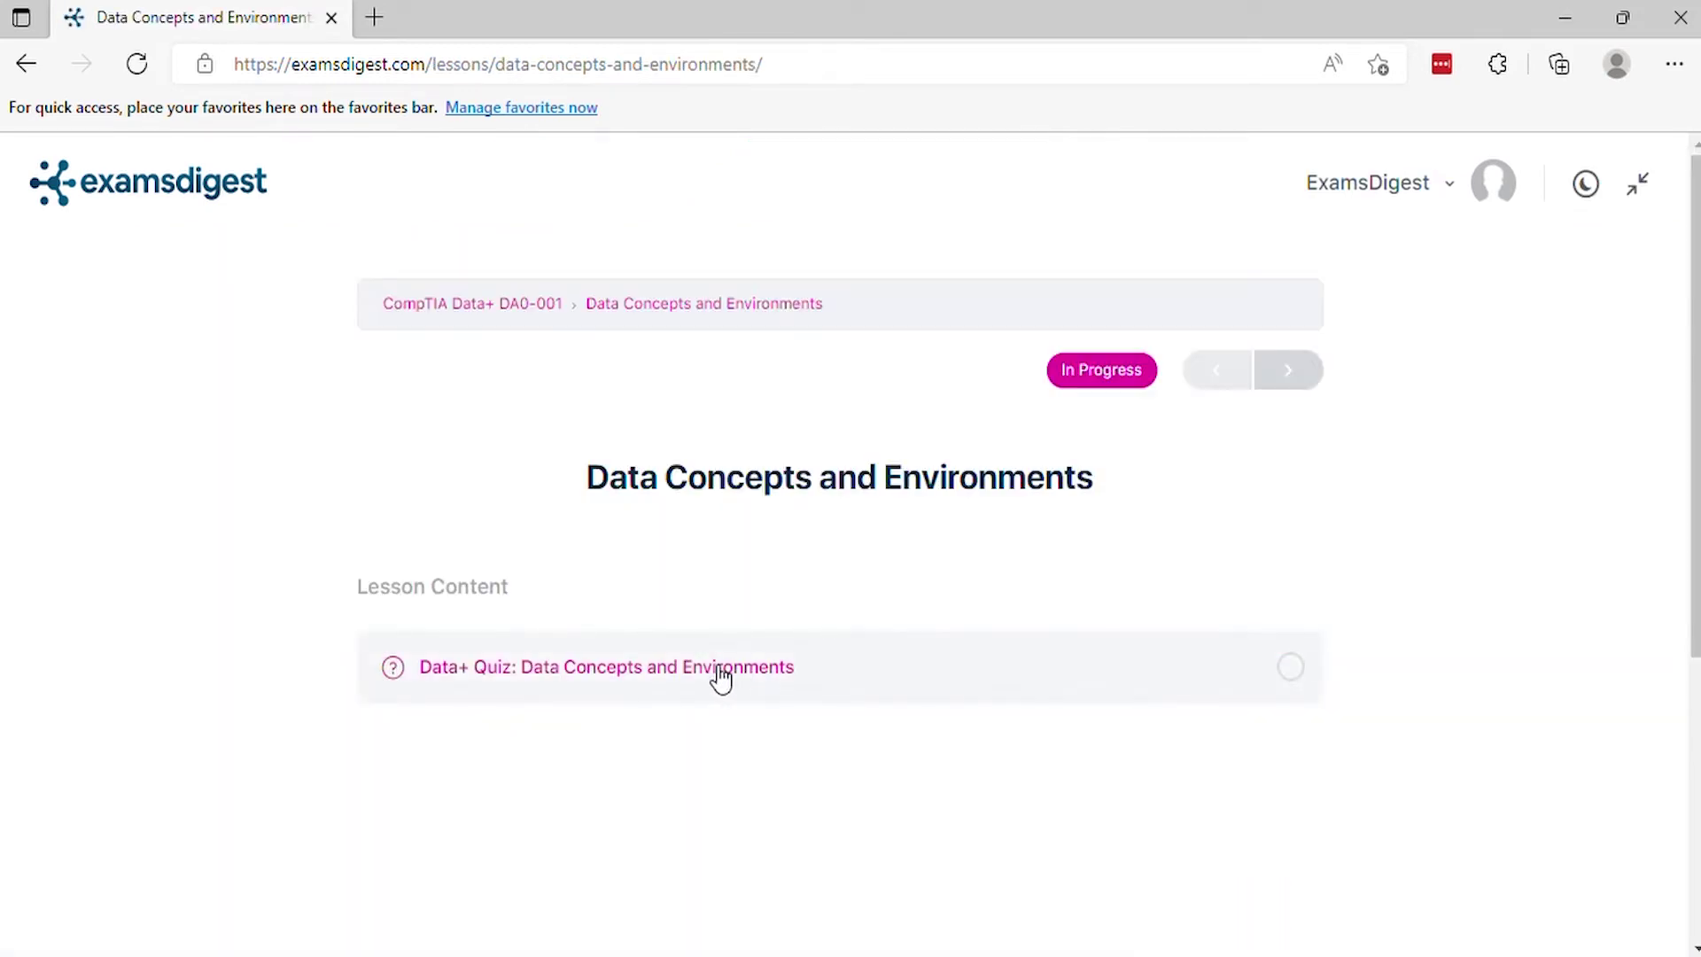
Launch the Data Concepts and Environments quiz and advance past question 1.
click(719, 678)
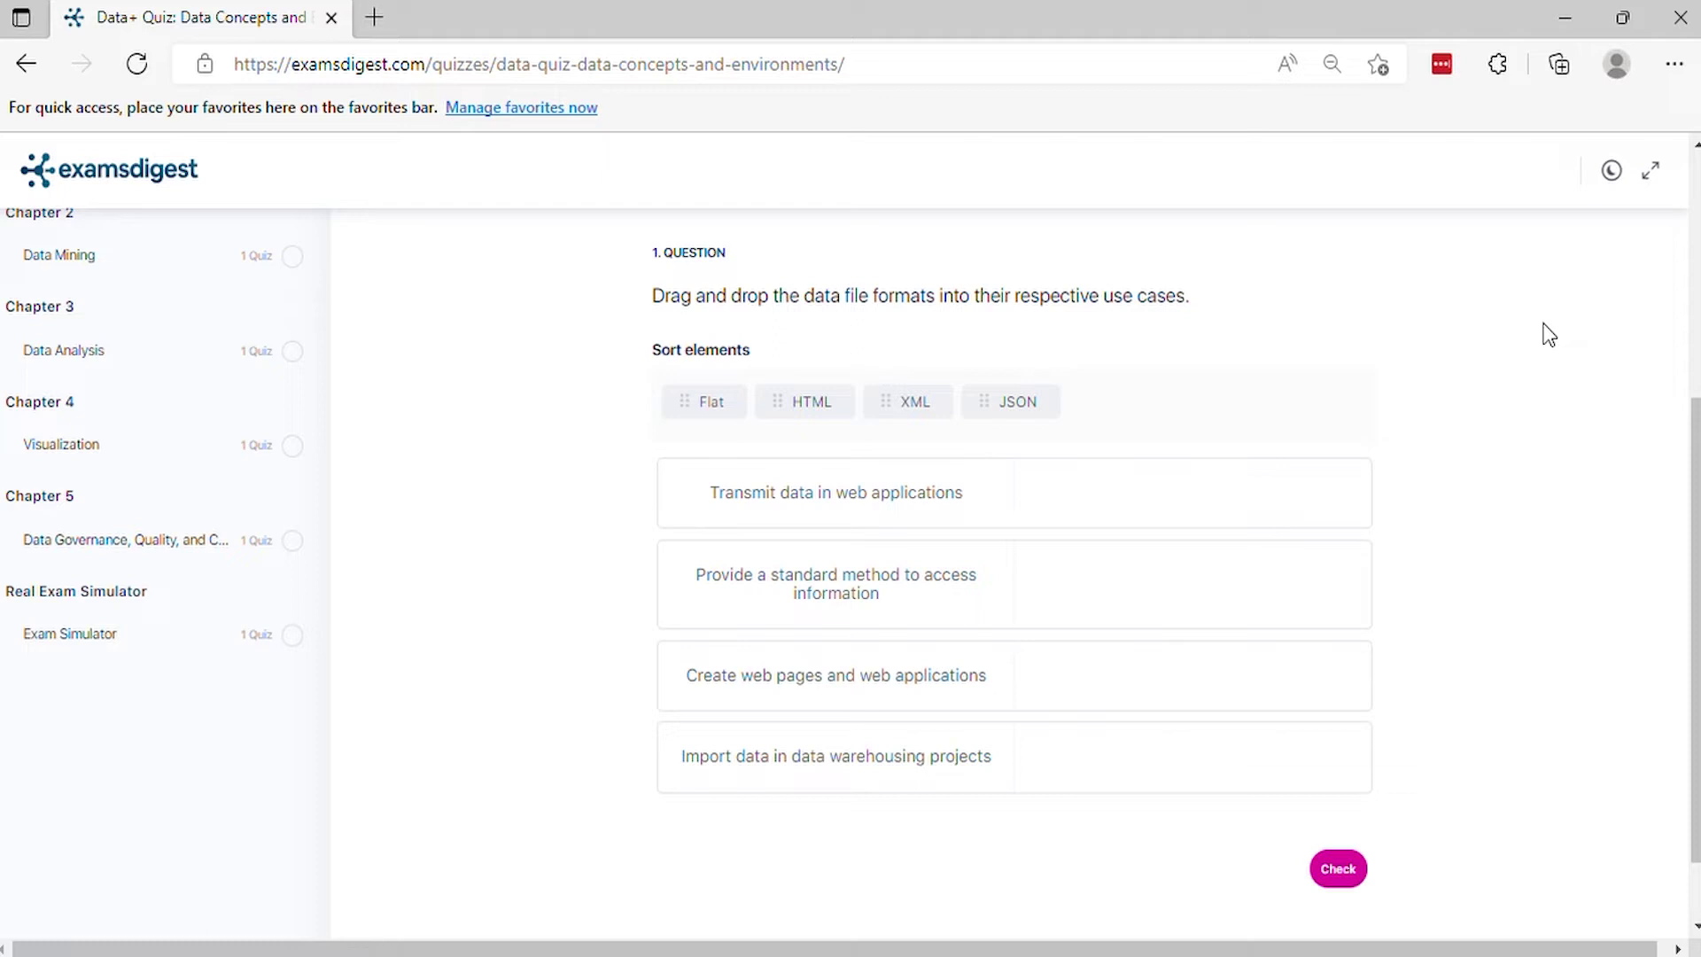
click(1338, 872)
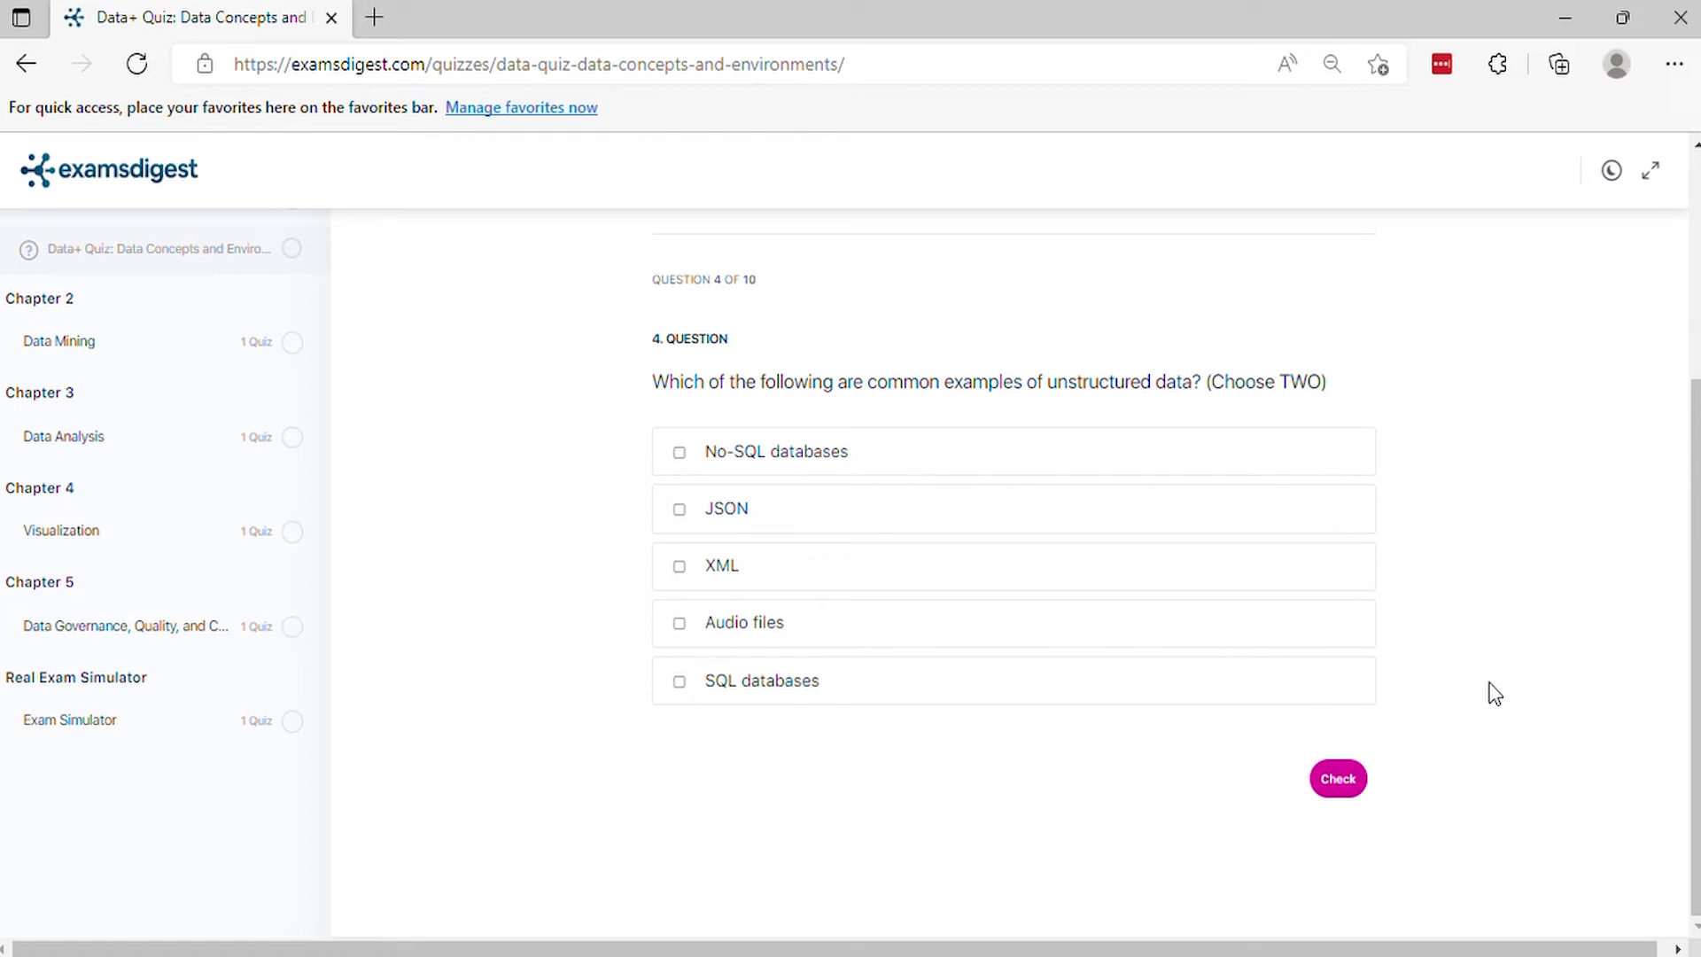
Advance from the unstructured-data question to question 5 on the account-flag data type.
click(1363, 784)
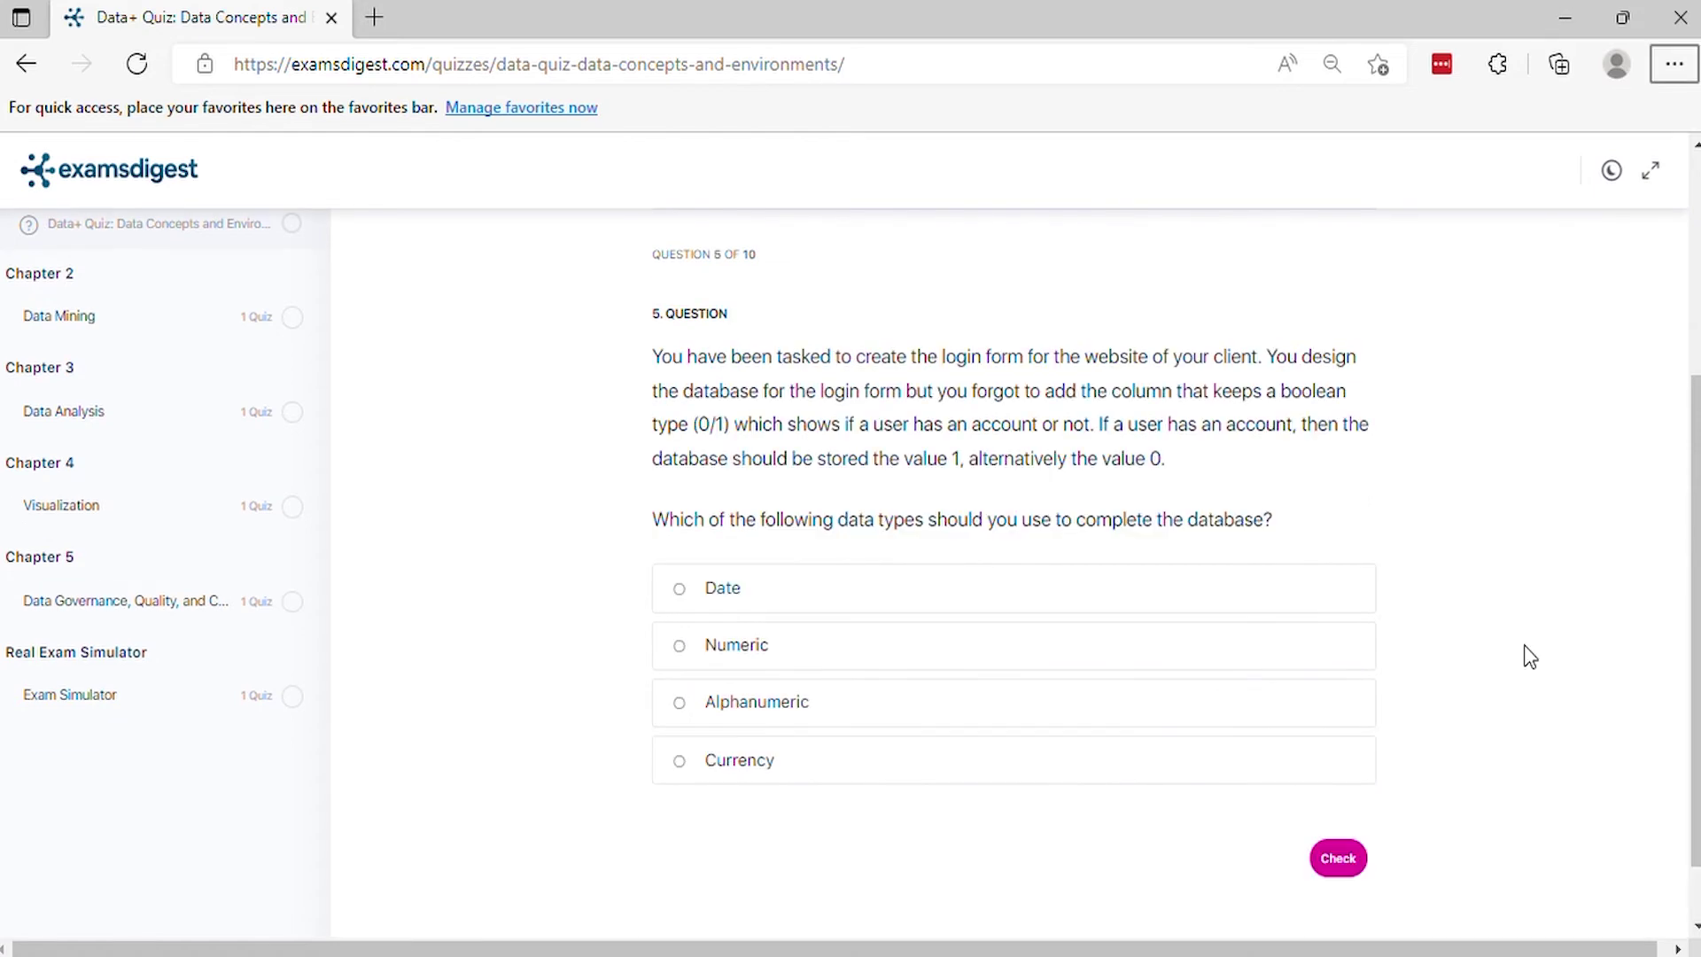